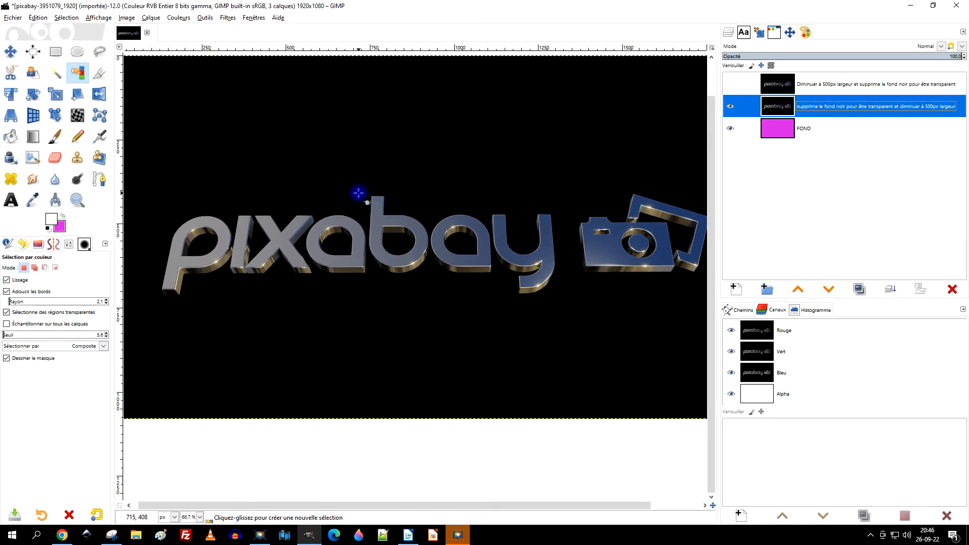
# Erase the black background of the middle logo layer using a selection by colour, and clear the selection
pyautogui.scroll(-1, 358, 193)
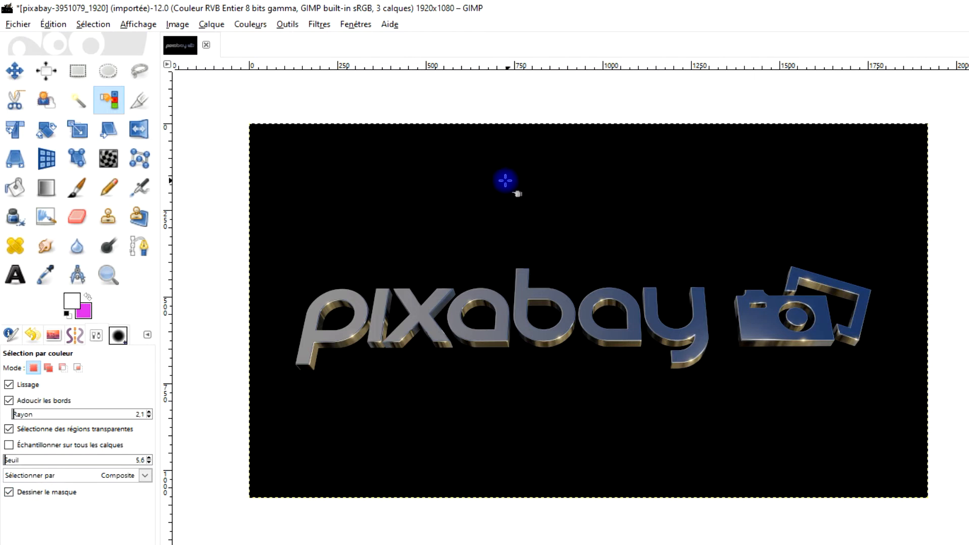
pyautogui.click(496, 184)
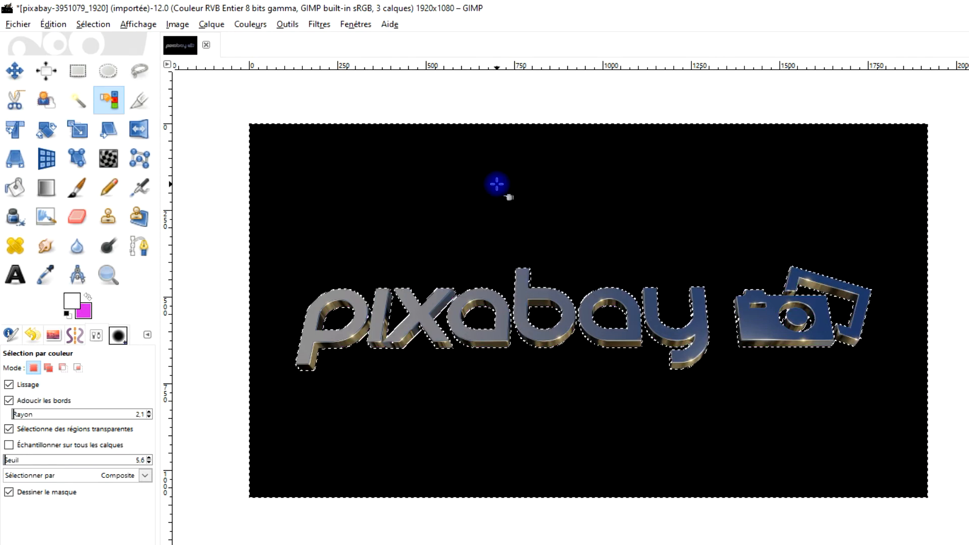
pyautogui.click(40, 27)
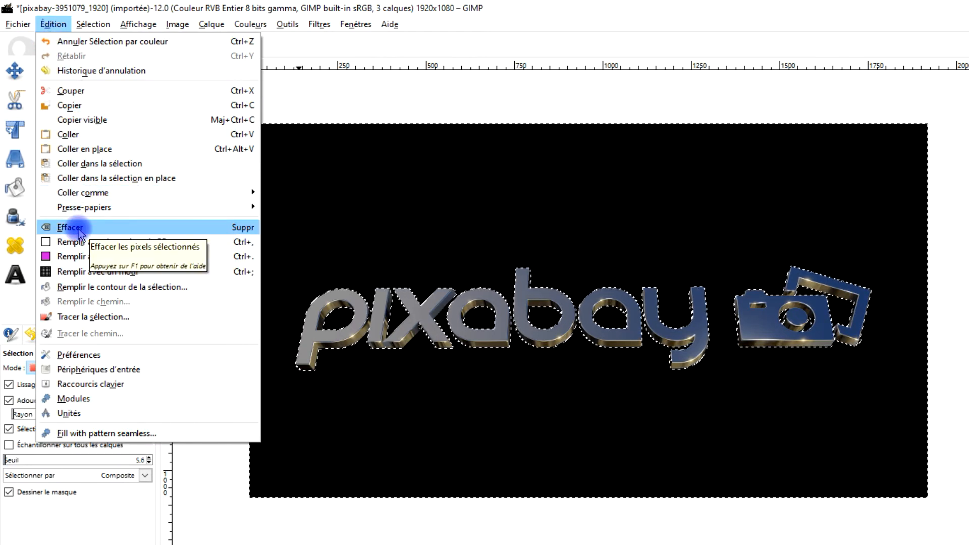
pyautogui.click(73, 215)
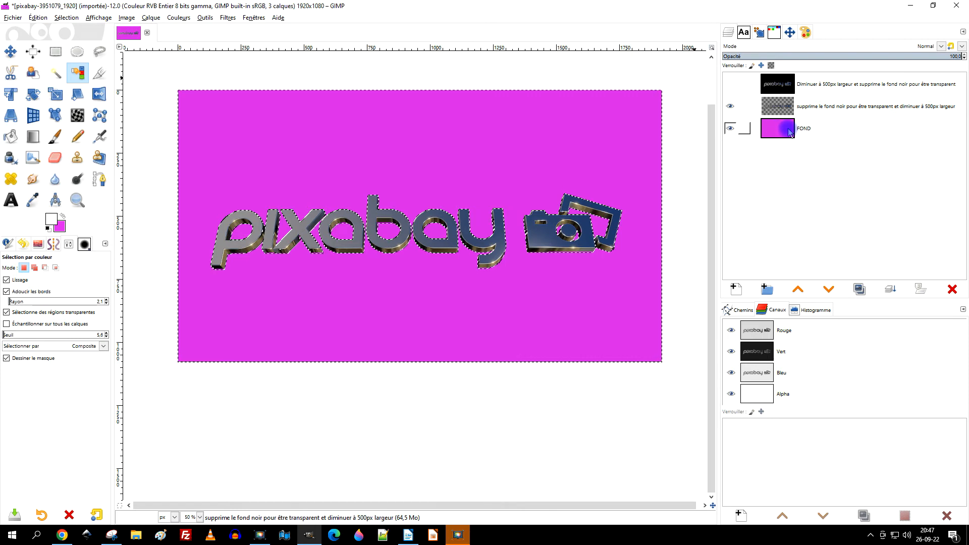
pyautogui.moveTo(783, 133); pyautogui.dragTo(137, 37)
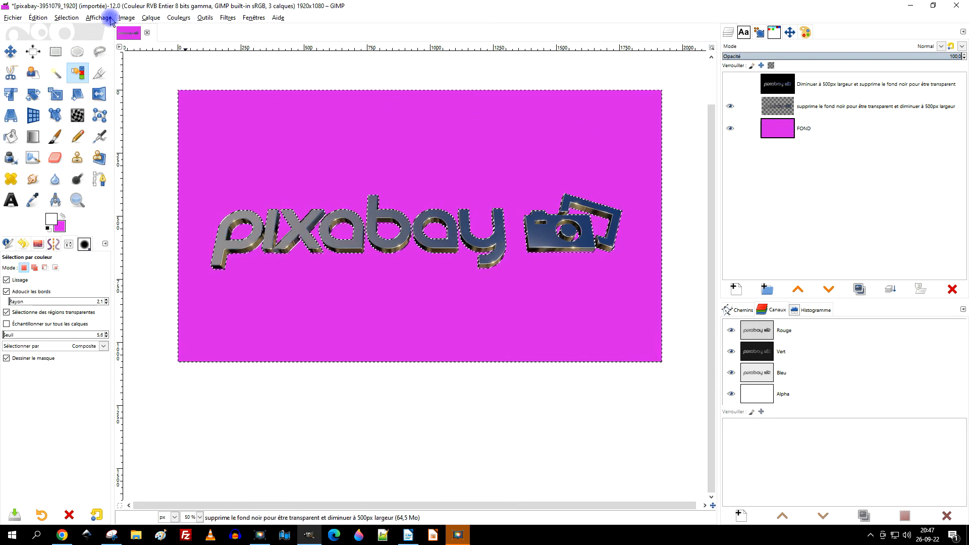
pyautogui.click(67, 18)
pyautogui.click(73, 42)
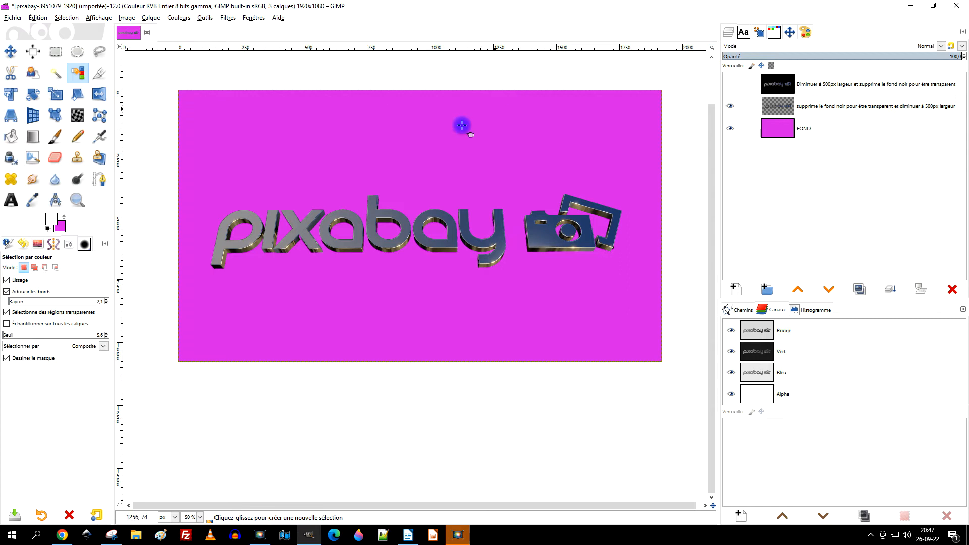
# Scale the middle logo layer, now without its background, proportionally to 500 px wide and 281 px high
pyautogui.click(55, 93)
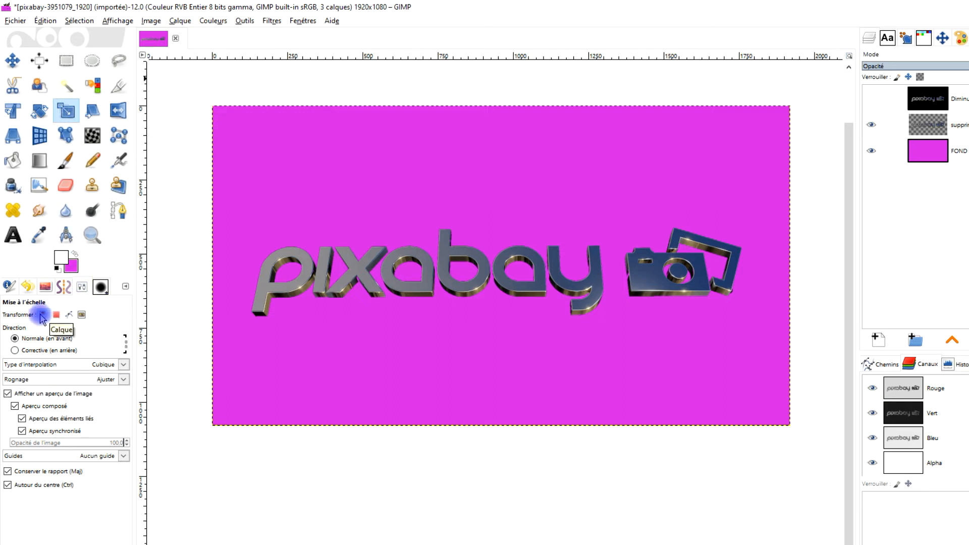
pyautogui.click(959, 125)
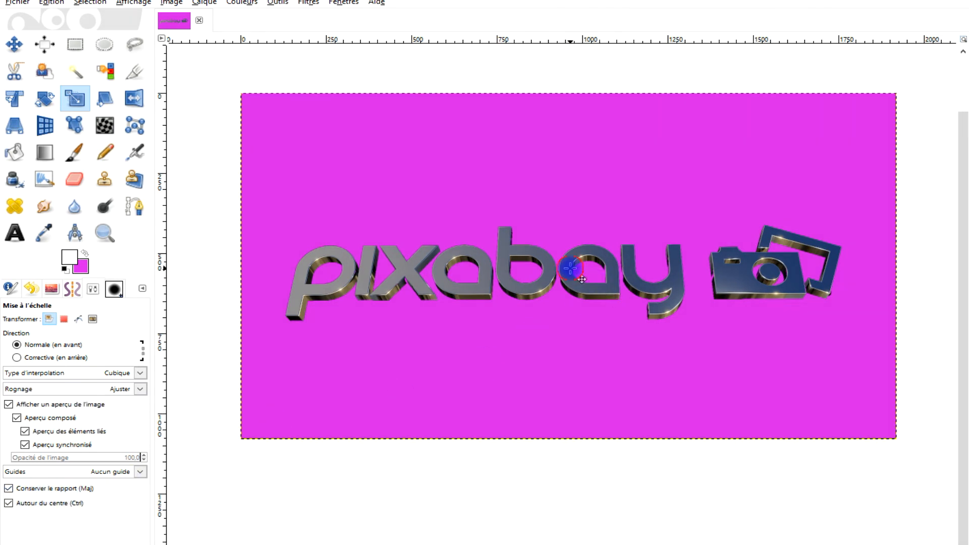
pyautogui.click(571, 268)
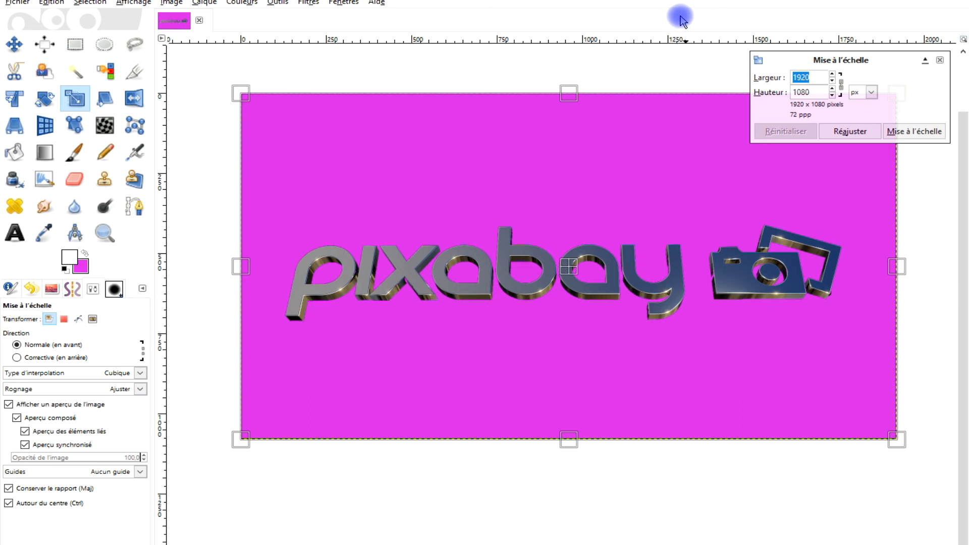
pyautogui.write('500')
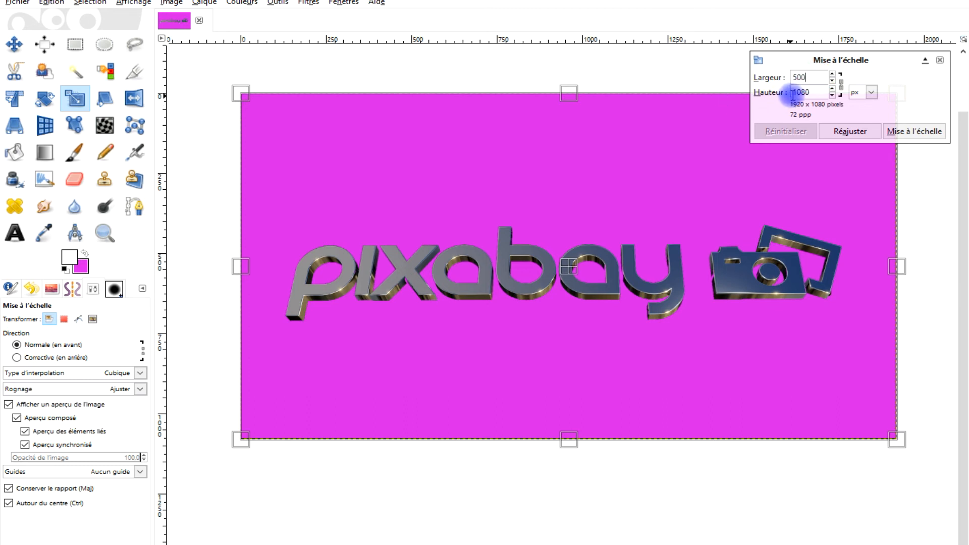
pyautogui.click(814, 93)
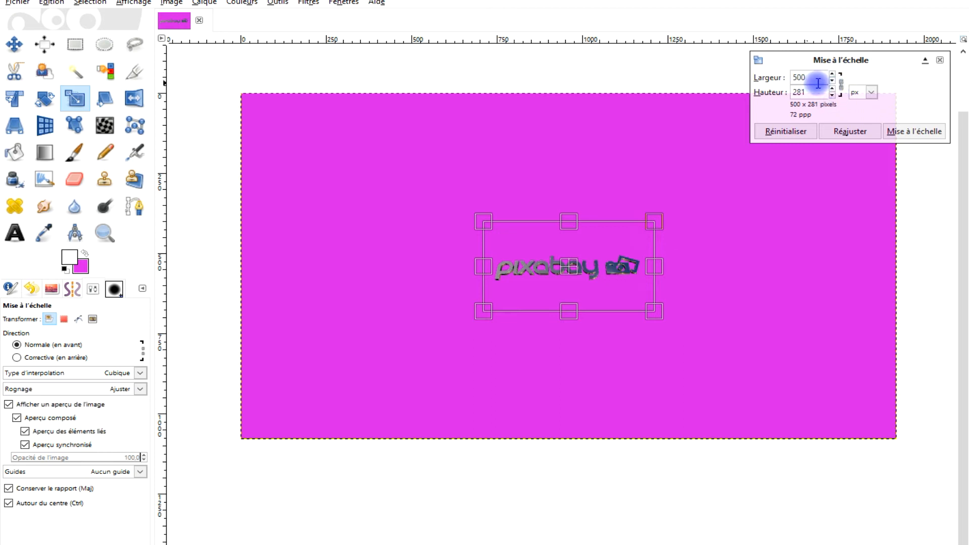
pyautogui.click(923, 132)
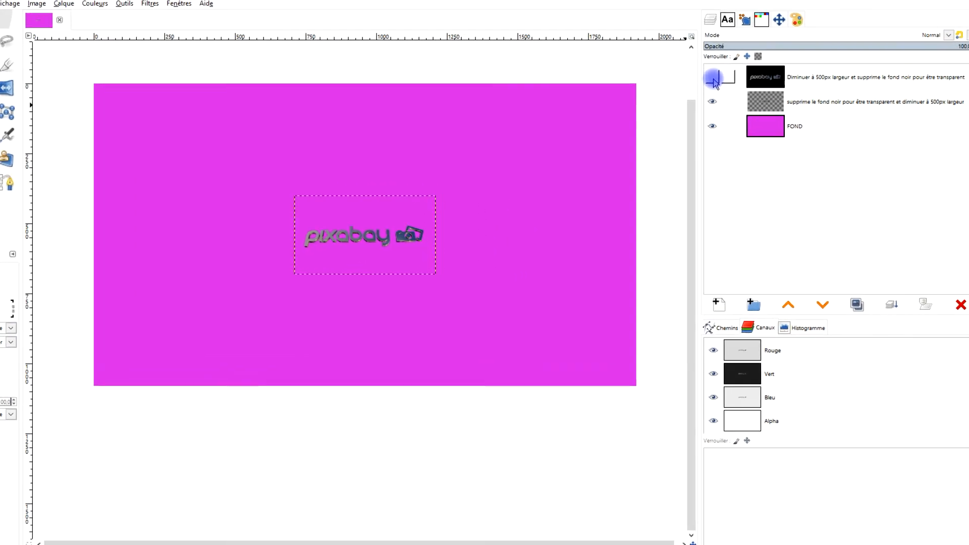
# Make the uppermost logo layer visible and scale it proportionally to 500 × 281 px
pyautogui.click(711, 78)
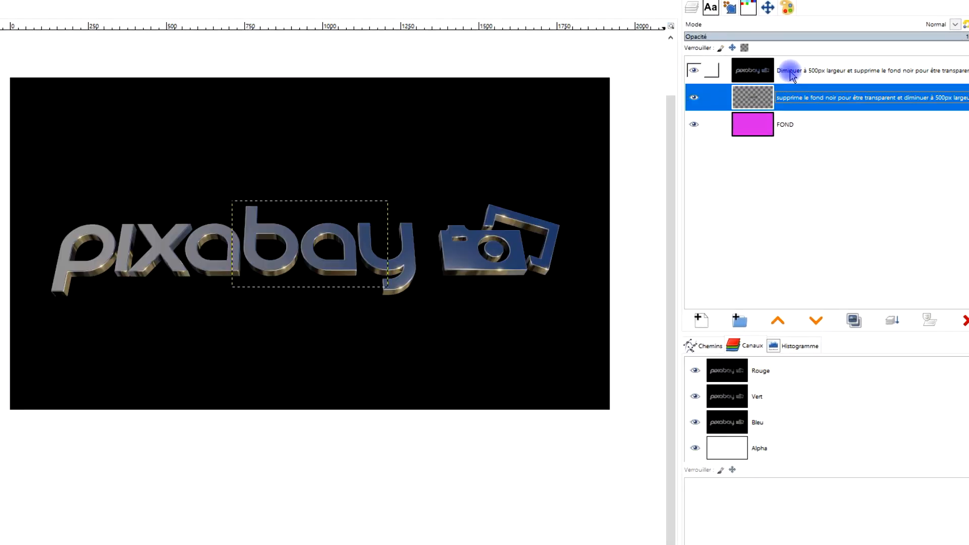
pyautogui.click(790, 75)
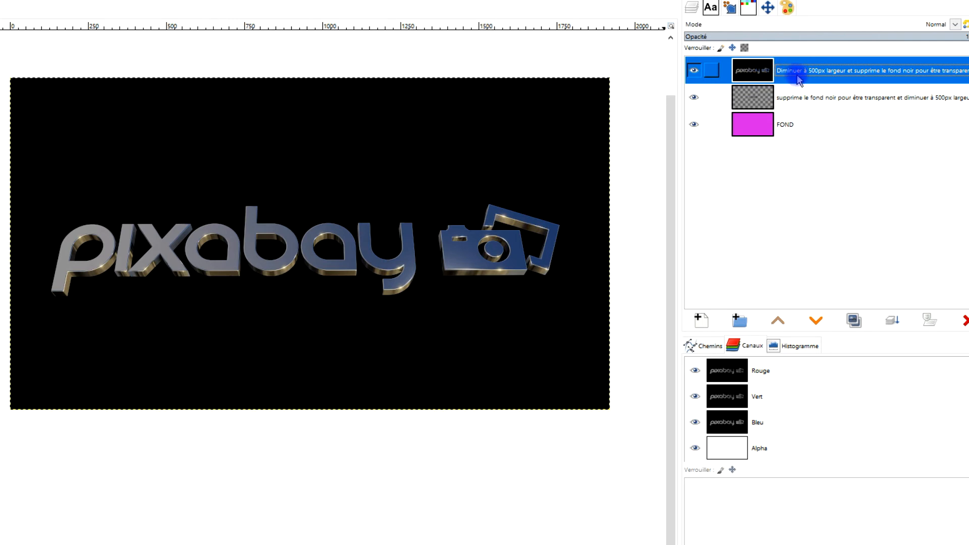
pyautogui.doubleClick(823, 76)
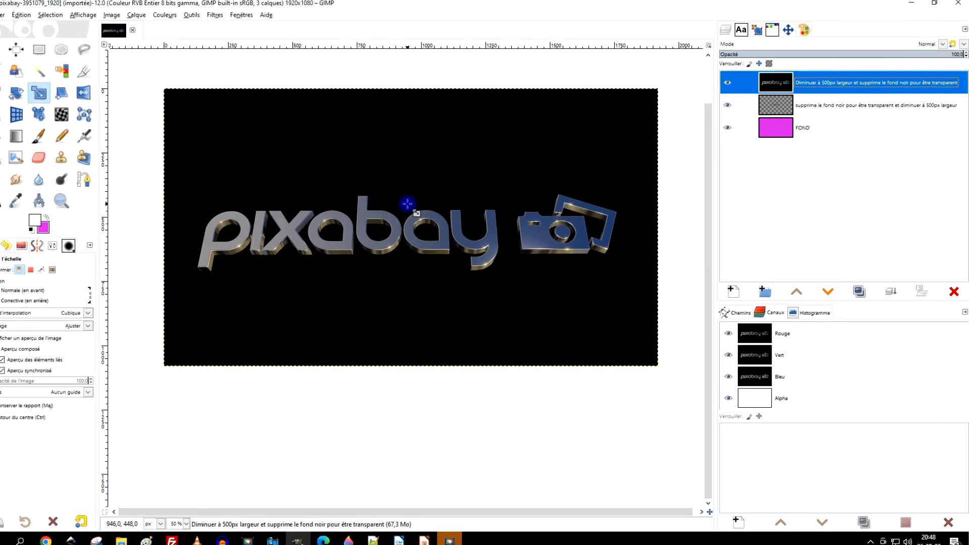
pyautogui.click(407, 204)
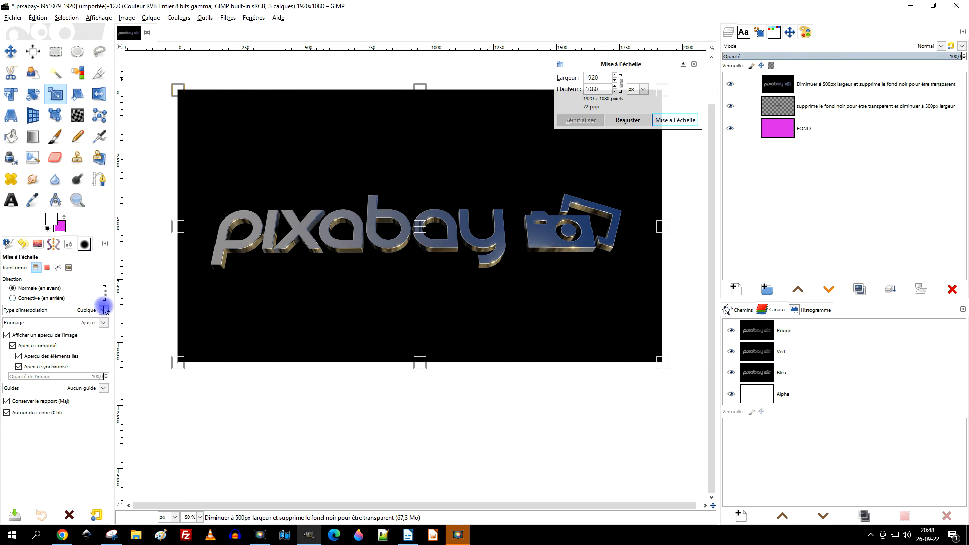
pyautogui.click(597, 76)
pyautogui.moveTo(599, 76); pyautogui.dragTo(564, 78)
pyautogui.click(602, 89)
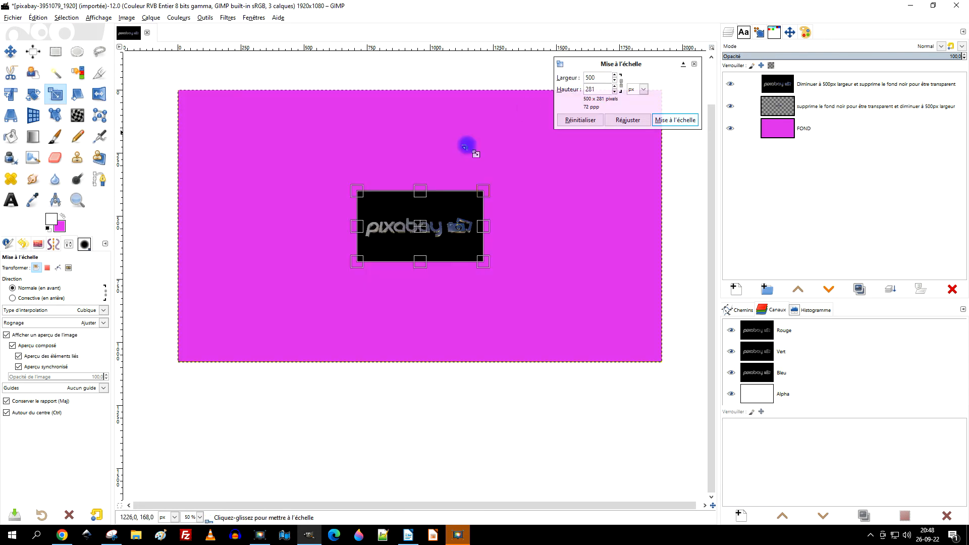
pyautogui.click(679, 122)
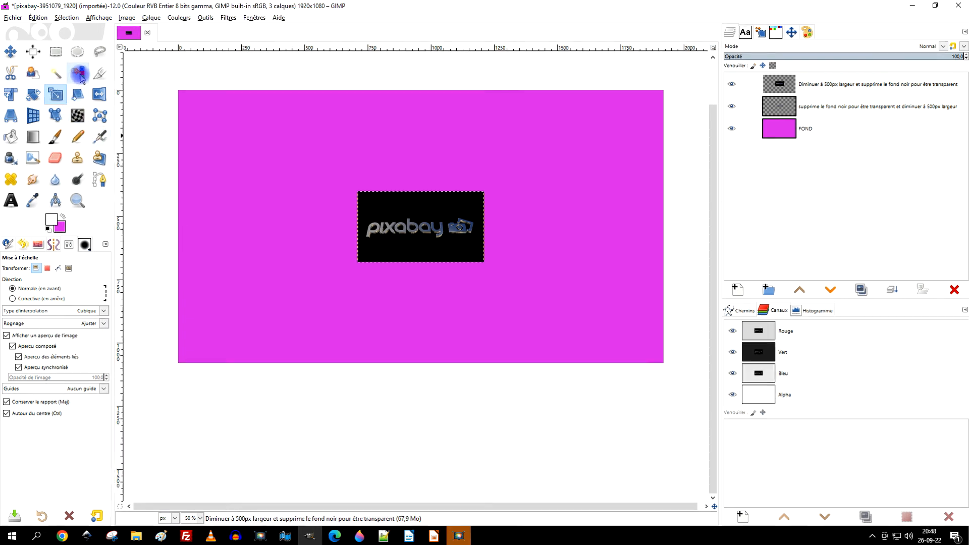
# Erase the black background of the reduced uppermost logo layer using a selection by colour, and clear the selection
pyautogui.click(107, 101)
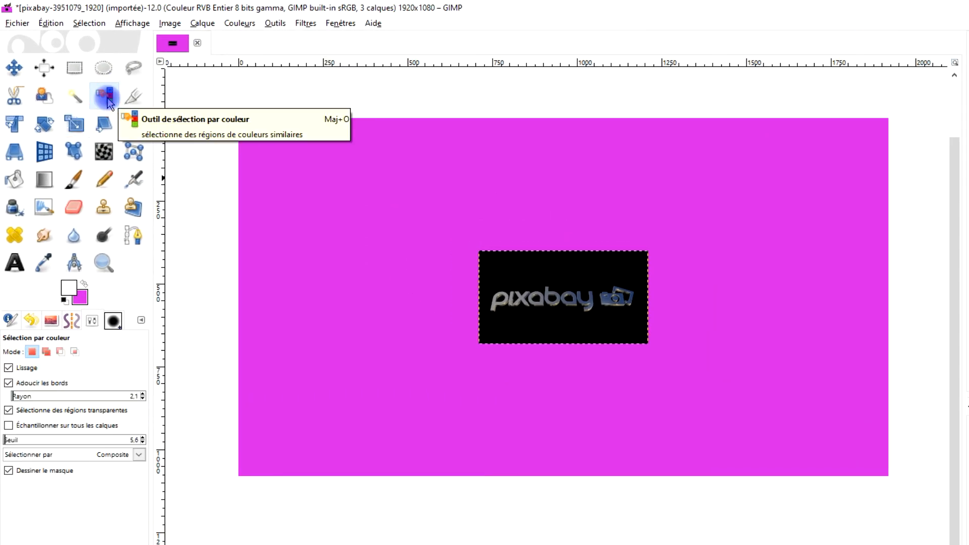
pyautogui.click(626, 268)
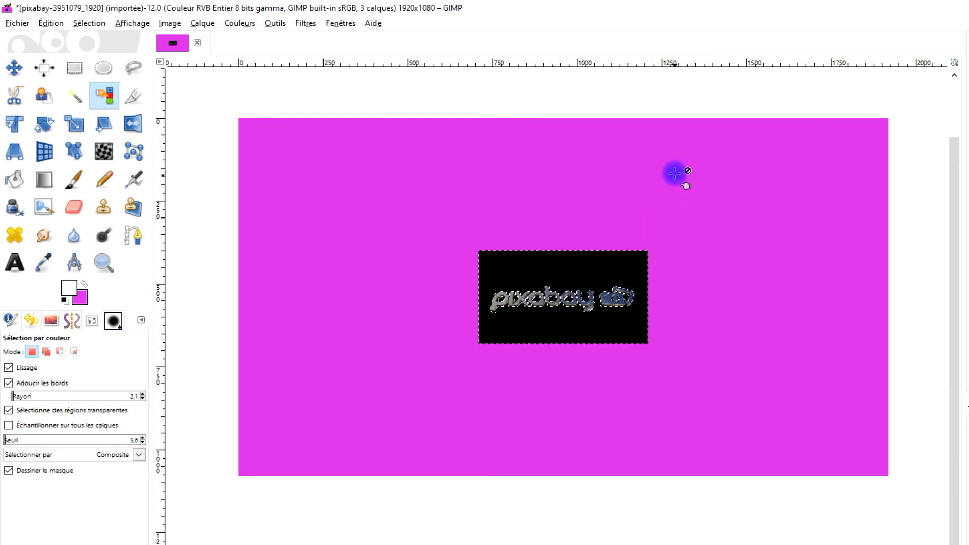
pyautogui.click(52, 24)
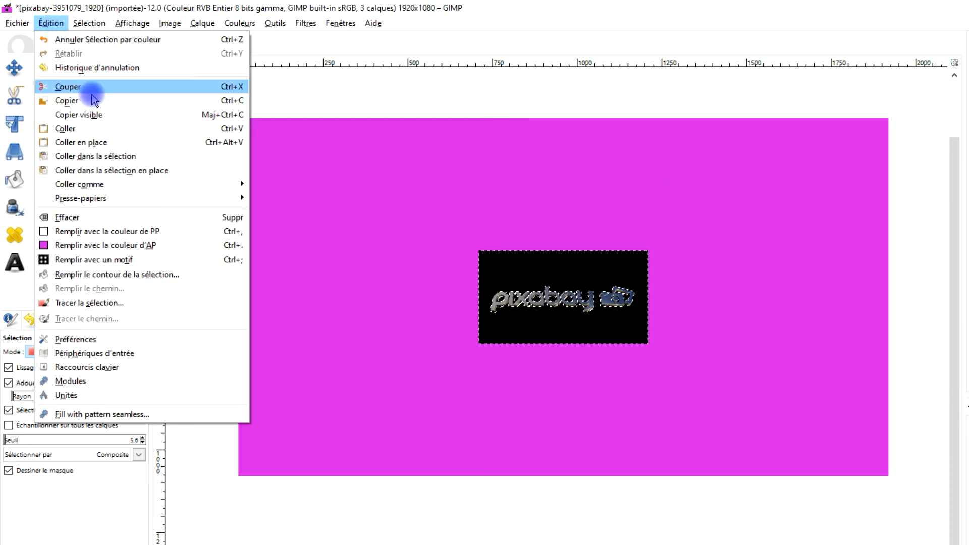
pyautogui.click(90, 218)
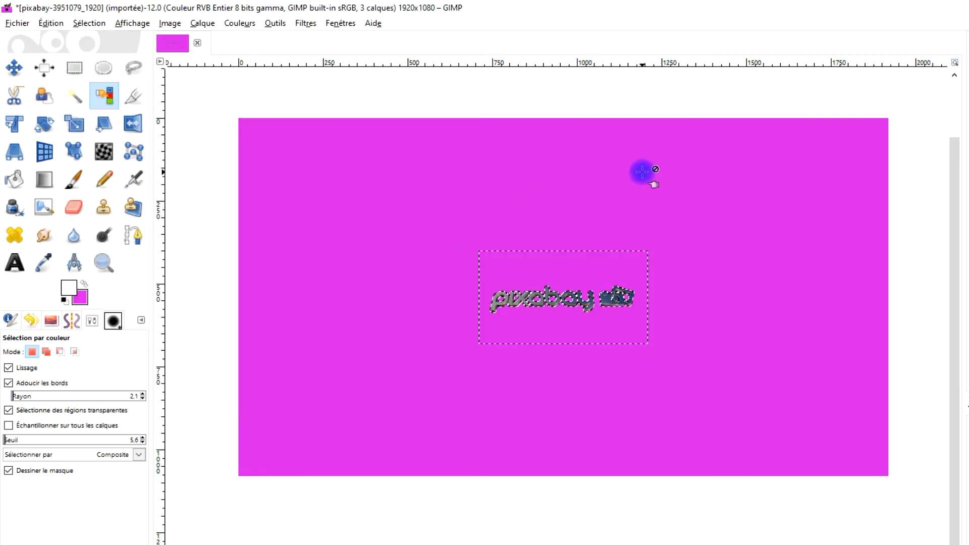
pyautogui.click(89, 23)
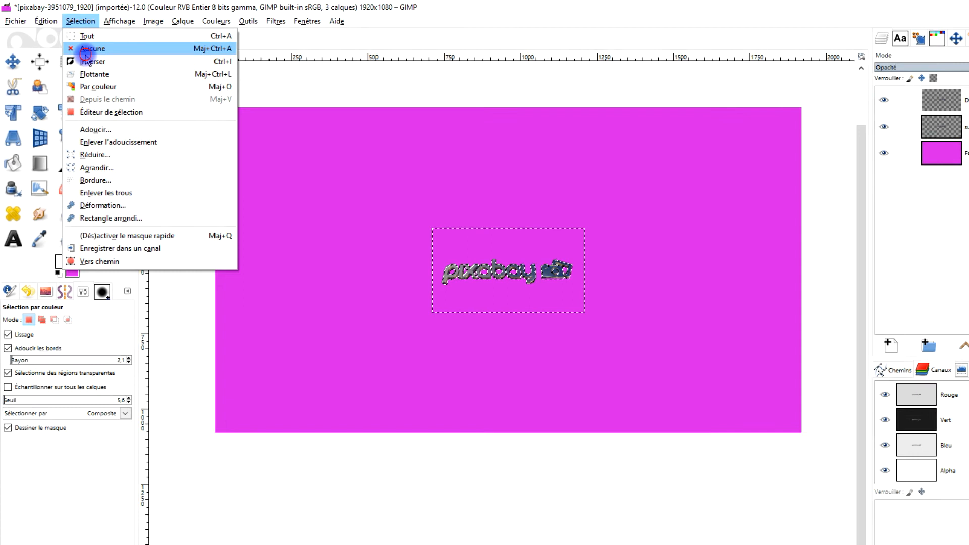
pyautogui.click(95, 56)
# Move the uppermost logo layer straight up so its logo sits just above the other layer's logo
pyautogui.click(785, 86)
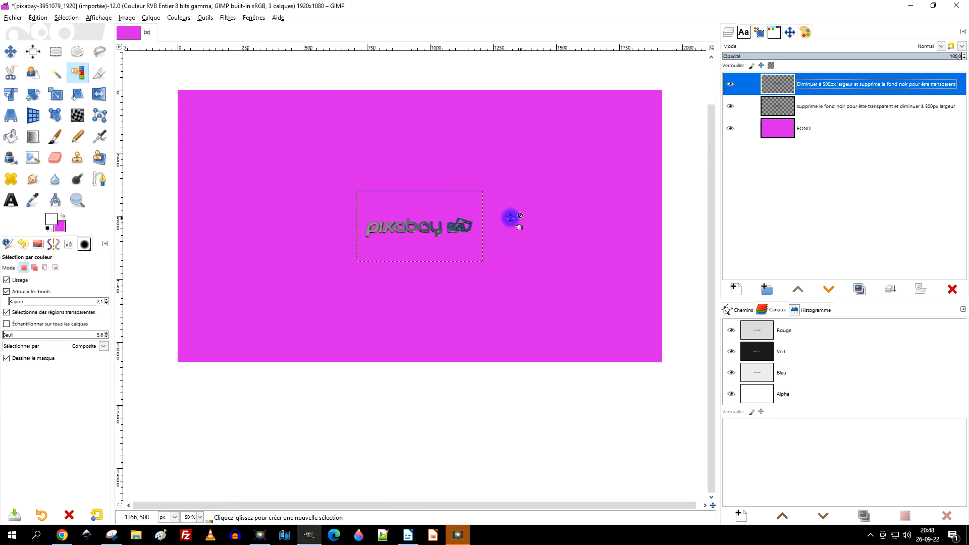
pyautogui.click(73, 202)
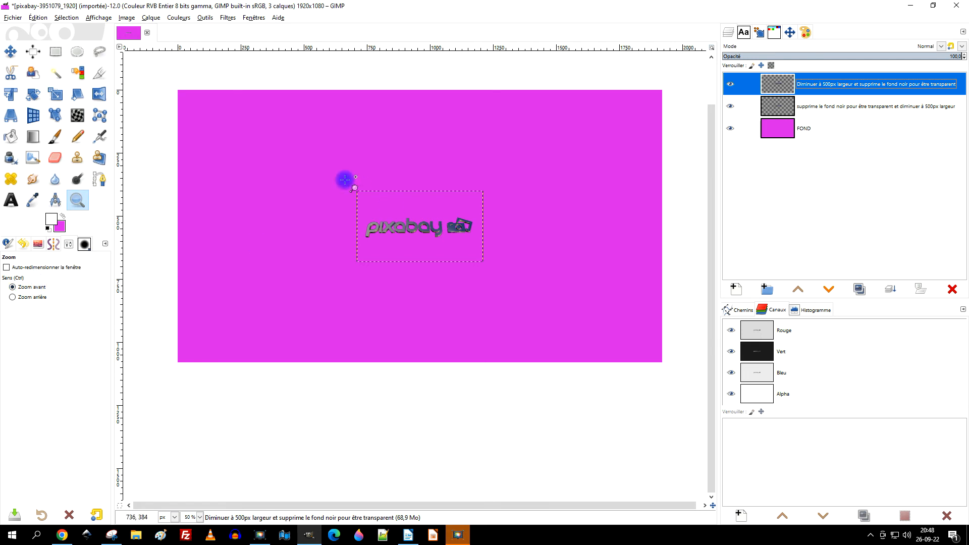
pyautogui.moveTo(311, 119); pyautogui.dragTo(568, 311)
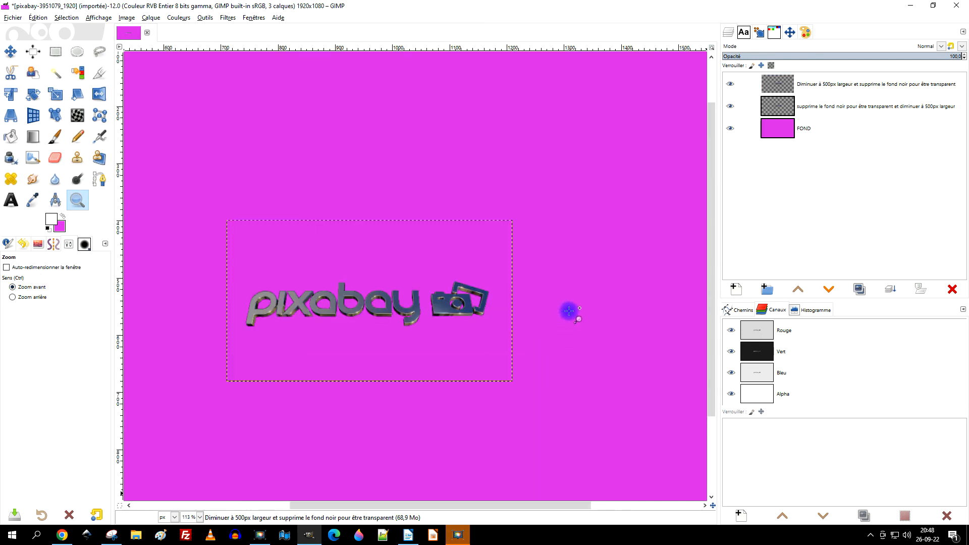
pyautogui.moveTo(173, 88); pyautogui.dragTo(566, 374)
pyautogui.click(10, 51)
pyautogui.click(871, 85)
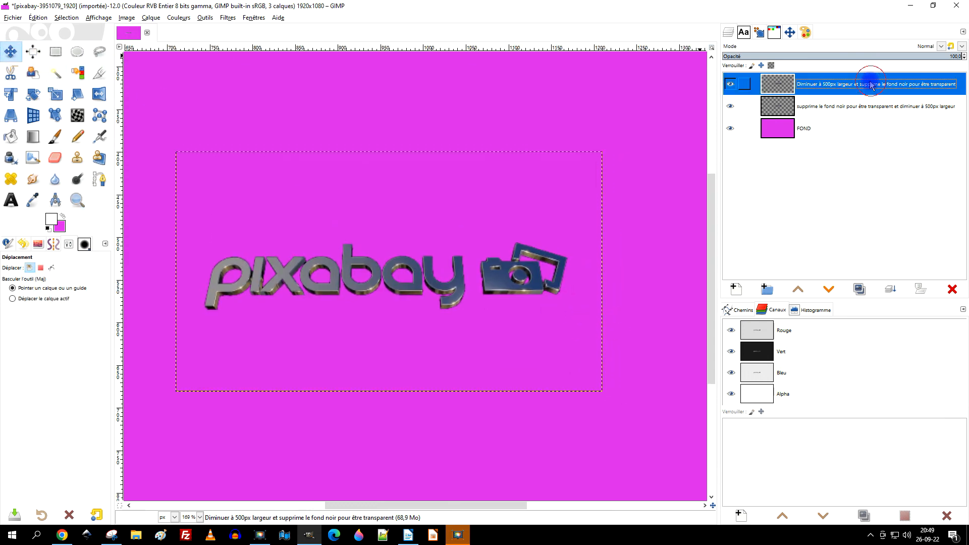
pyautogui.click(462, 263)
pyautogui.moveTo(465, 292); pyautogui.dragTo(465, 214)
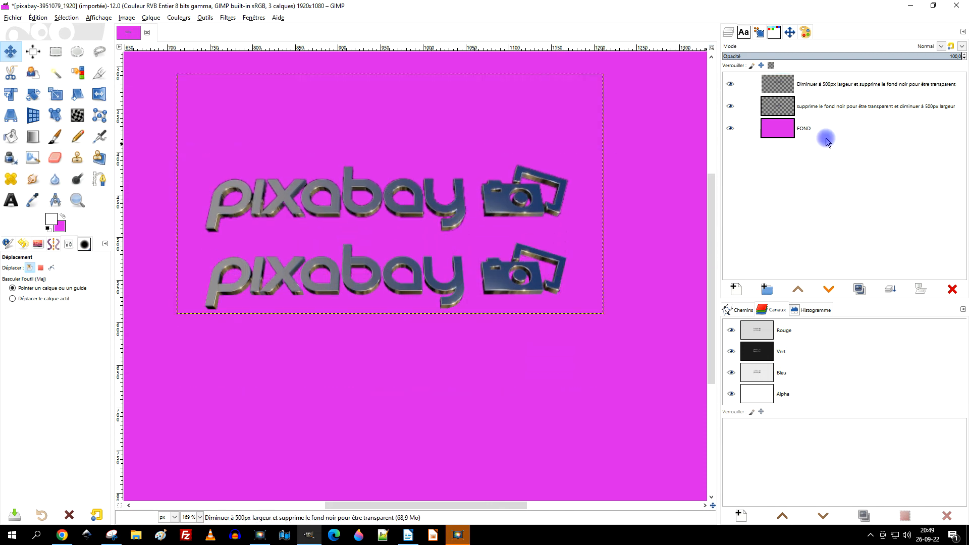
pyautogui.click(550, 154)
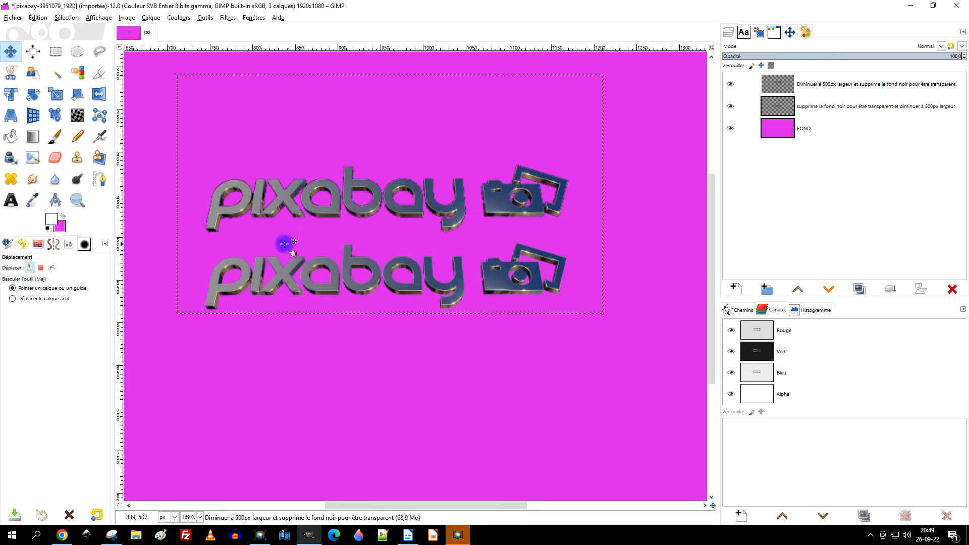
# Compare the edges of the two logos across the lettering and camera icon, hiding and reshowing each logo layer in turn
pyautogui.scroll(3, 285, 243)
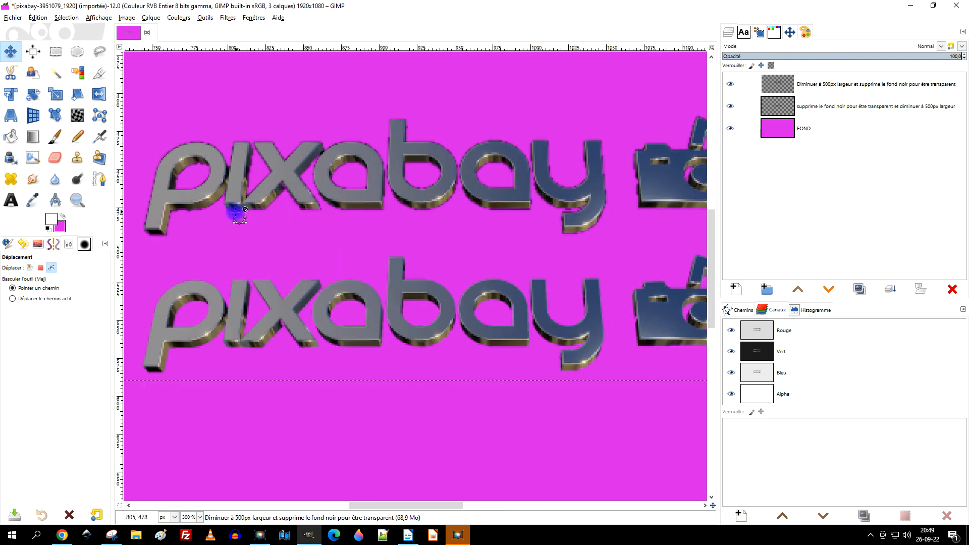
pyautogui.scroll(1, 235, 212)
pyautogui.moveTo(267, 242); pyautogui.dragTo(243, 258)
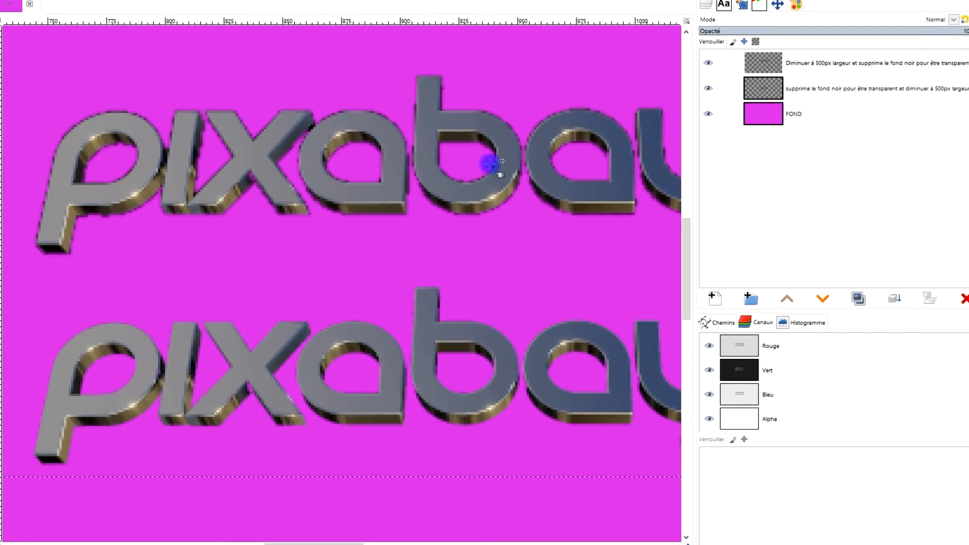
pyautogui.click(702, 86)
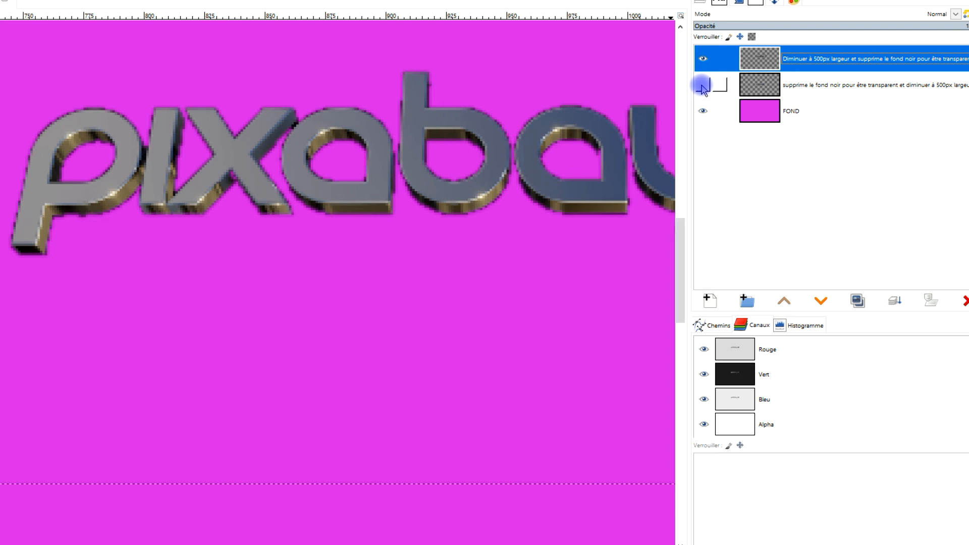
pyautogui.click(702, 86)
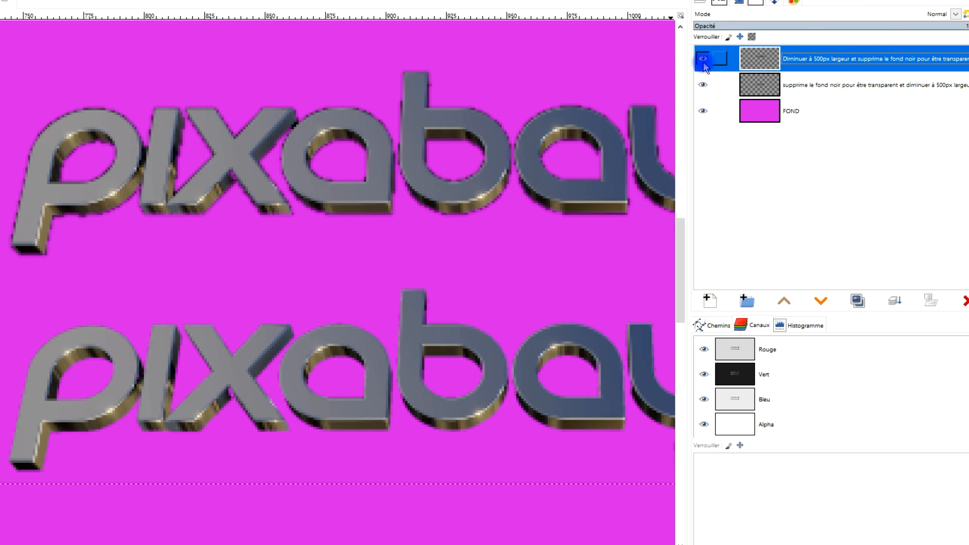
pyautogui.click(703, 60)
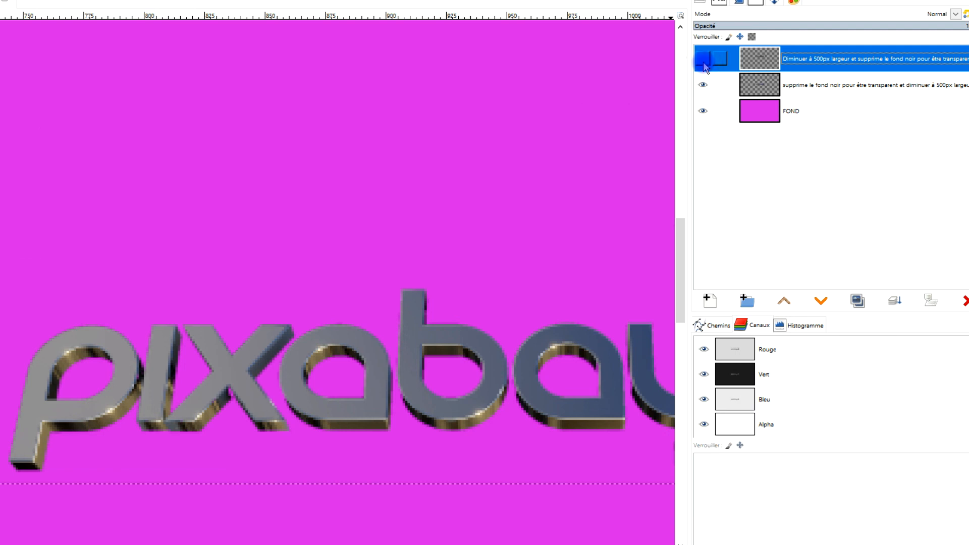
pyautogui.click(703, 60)
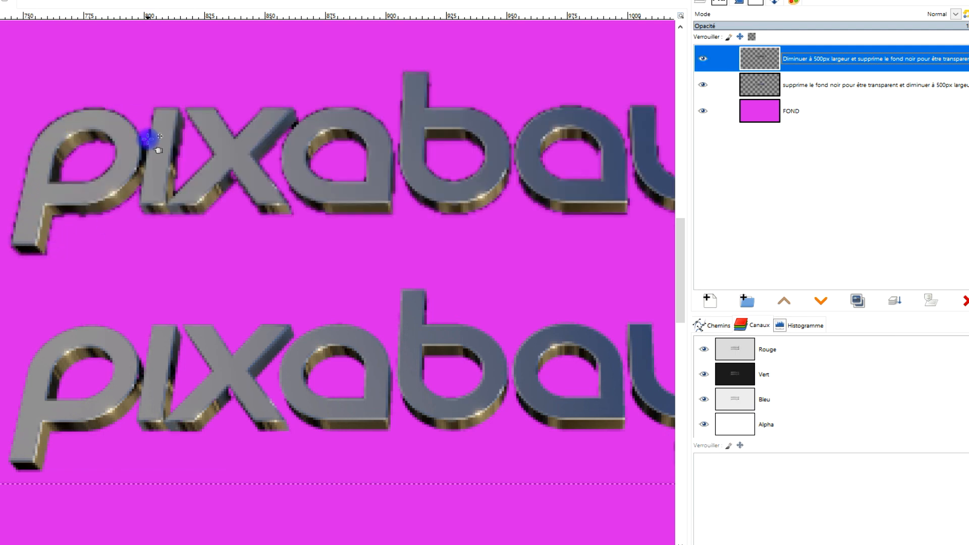
pyautogui.moveTo(477, 268)
pyautogui.mouseDown()
pyautogui.moveTo(454, 237)
pyautogui.moveTo(338, 264)
pyautogui.moveTo(234, 270)
pyautogui.moveTo(411, 280)
pyautogui.moveTo(361, 269)
pyautogui.mouseUp()
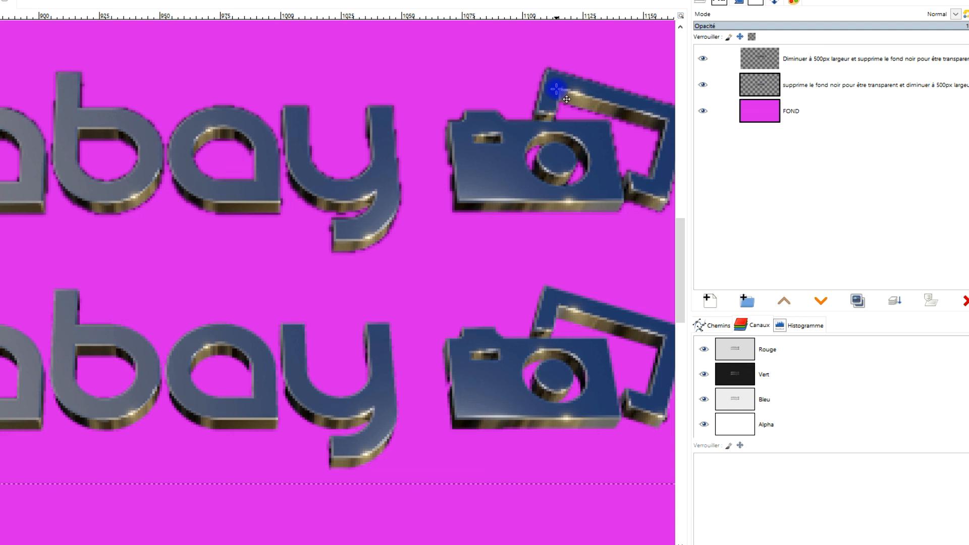
pyautogui.moveTo(112, 268); pyautogui.dragTo(456, 282)
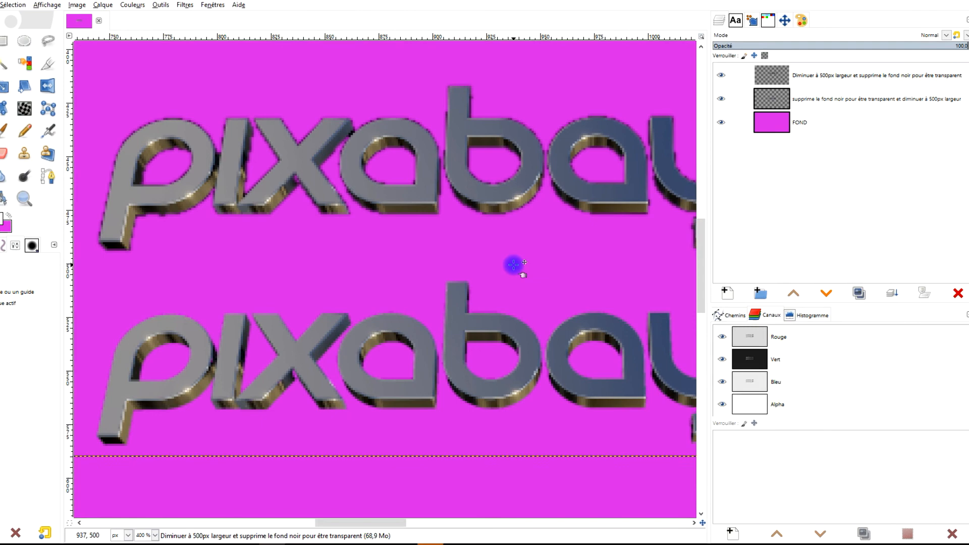
pyautogui.scroll(-1, 475, 270)
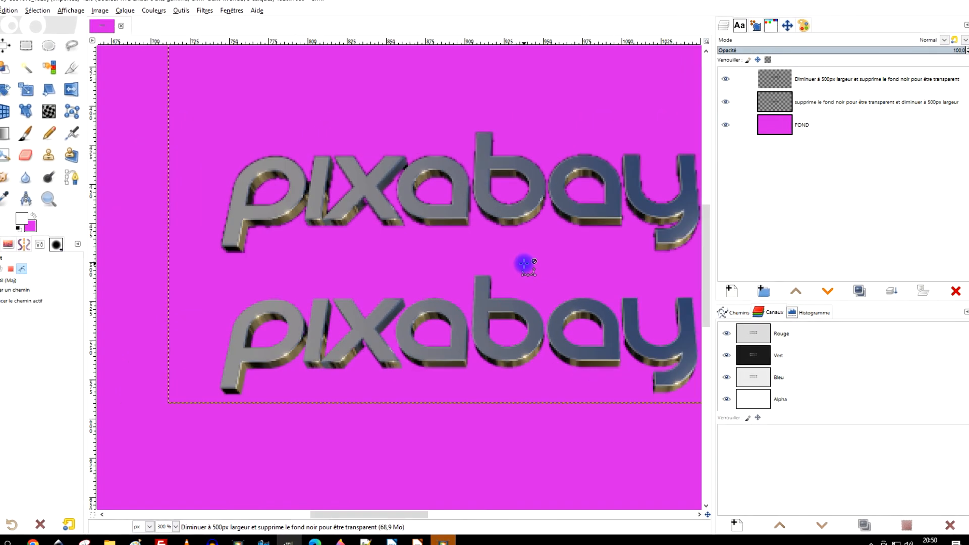